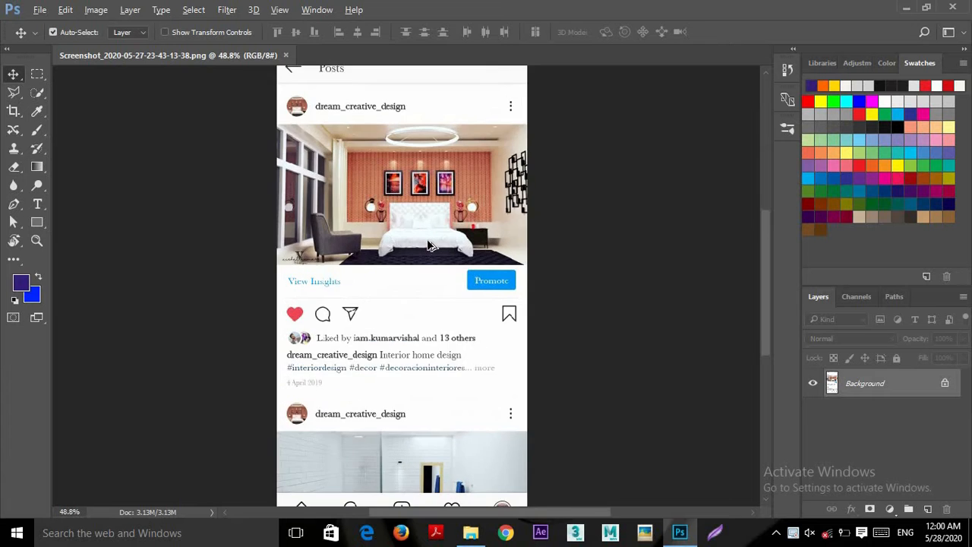
# Convert the screenshot's background to a normal layer and delete everything from its top edge down to the bottom of the bedroom photo
pyautogui.moveTo(426, 220); pyautogui.dragTo(364, 316)
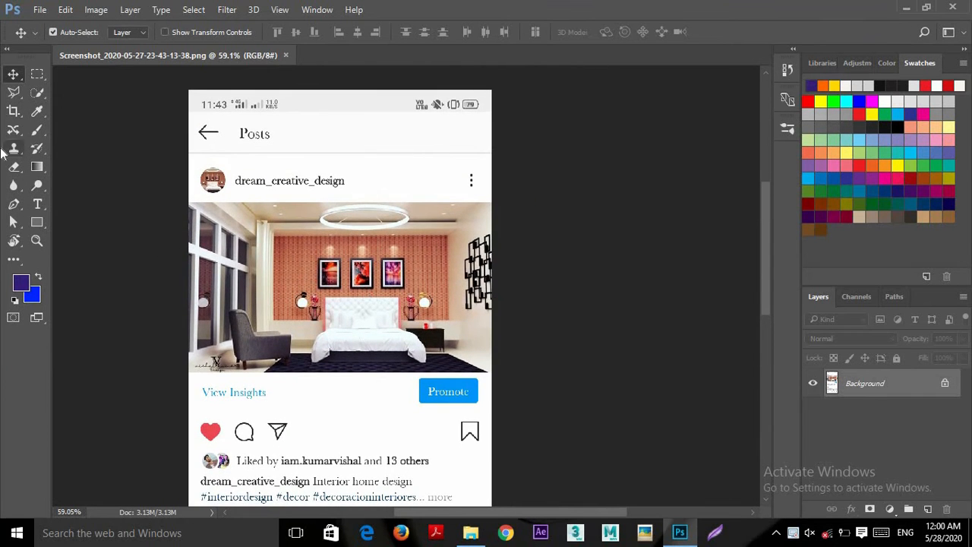
pyautogui.click(36, 74)
pyautogui.moveTo(457, 319); pyautogui.dragTo(540, 373)
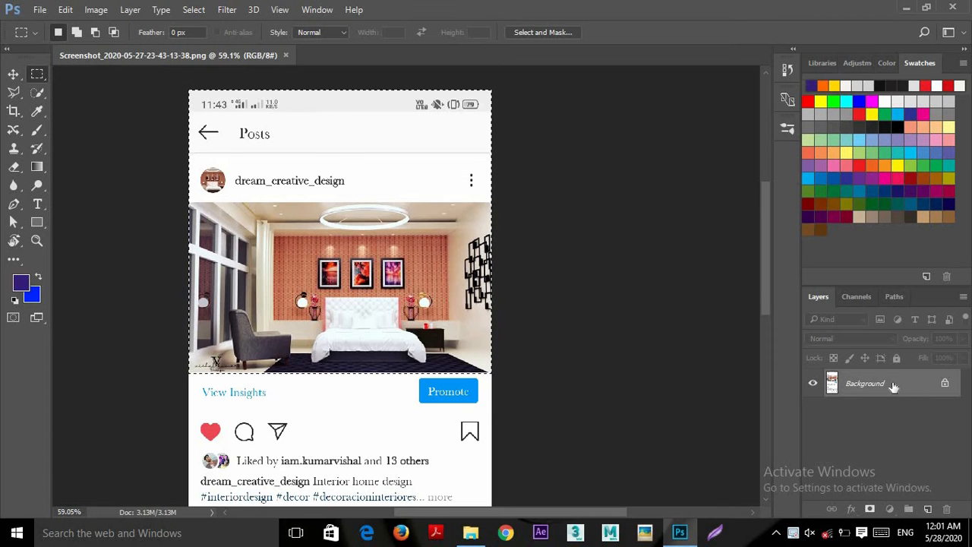
pyautogui.doubleClick(894, 387)
pyautogui.click(608, 170)
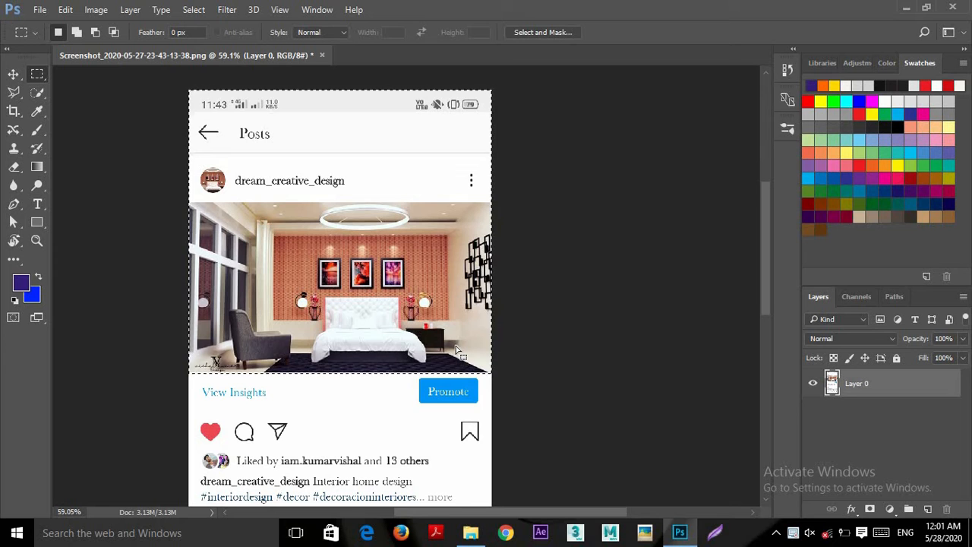
pyautogui.press('Delete')
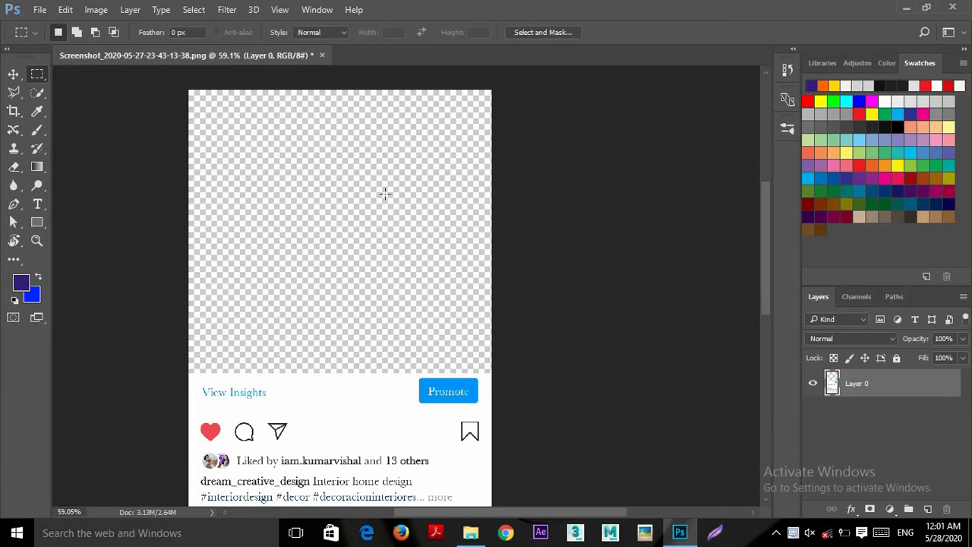
pyautogui.click(13, 91)
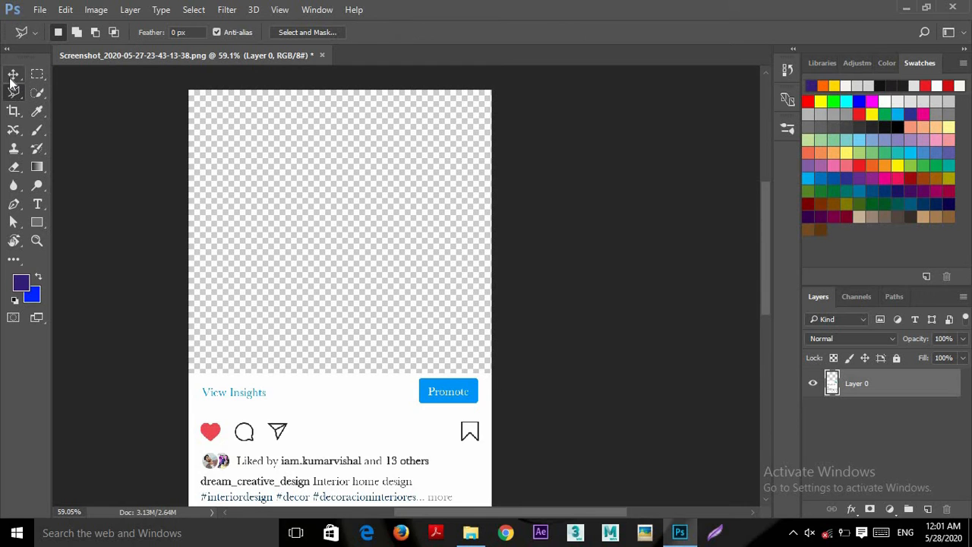
pyautogui.scroll(-1, 321, 203)
pyautogui.scroll(-2, 319, 199)
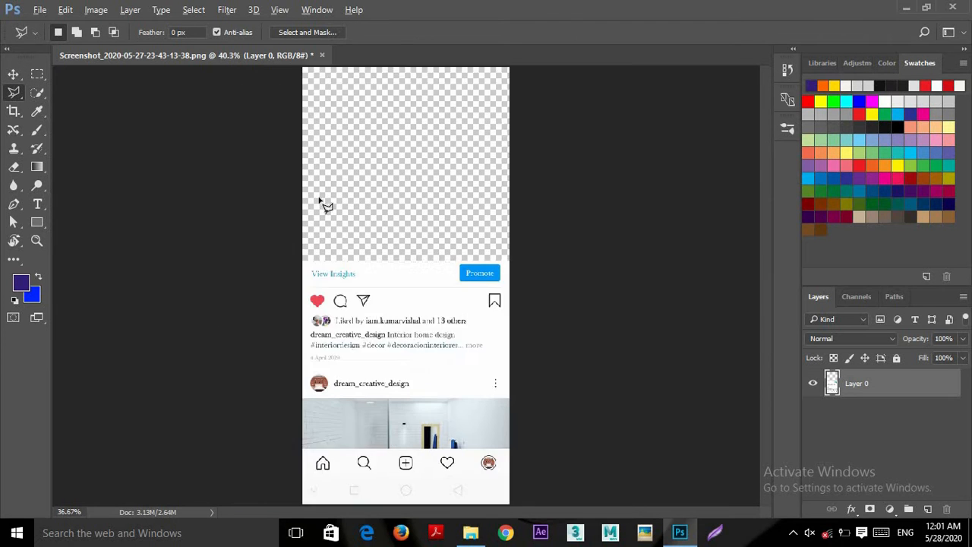
# Quick-select the woman's face, torso, arm and skirt in the brooke-cagle unsplash photo
pyautogui.scroll(1, 319, 200)
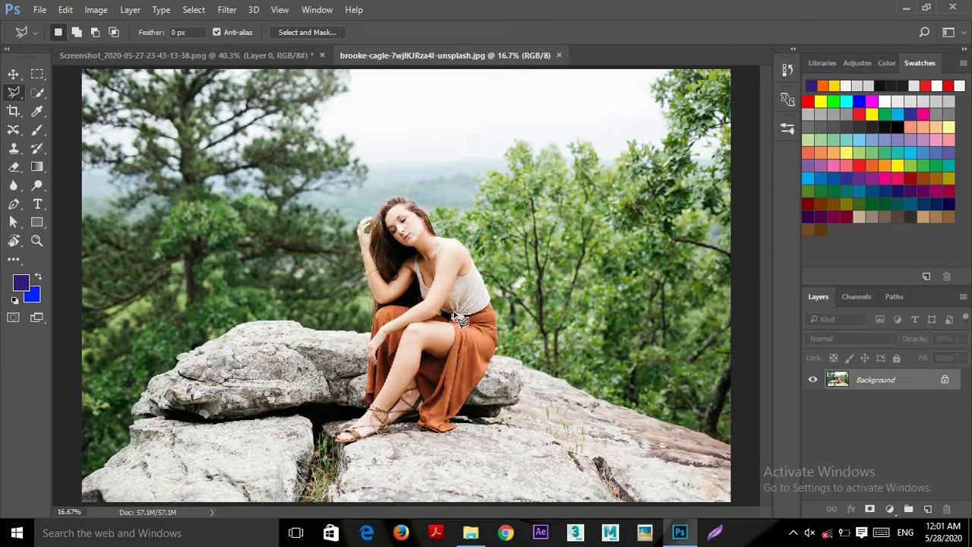
pyautogui.scroll(2, 454, 365)
pyautogui.scroll(1, 458, 370)
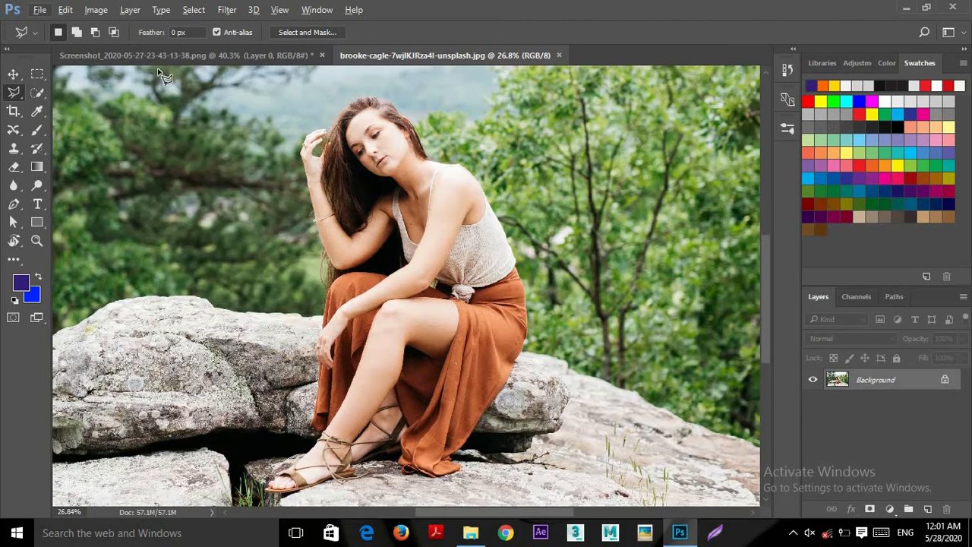
pyautogui.click(36, 93)
pyautogui.scroll(1, 464, 198)
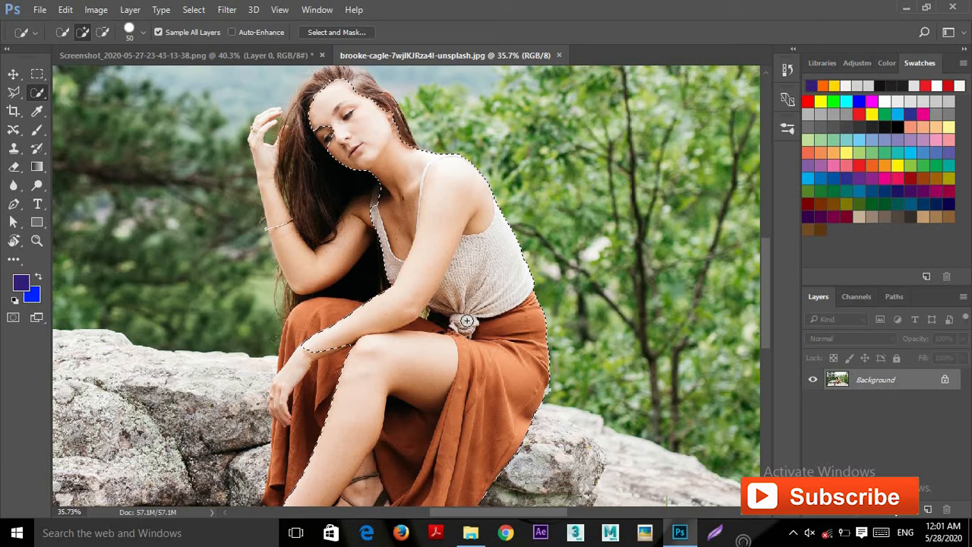
# Enlarge the Quick Selection brush to 400 and add the woman's hair, raised arm and remaining skirt to the selection
pyautogui.press(']')
pyautogui.press(']')
pyautogui.press(']')
pyautogui.press(']')
pyautogui.press(']')
pyautogui.press(']')
pyautogui.press(']')
pyautogui.press(']')
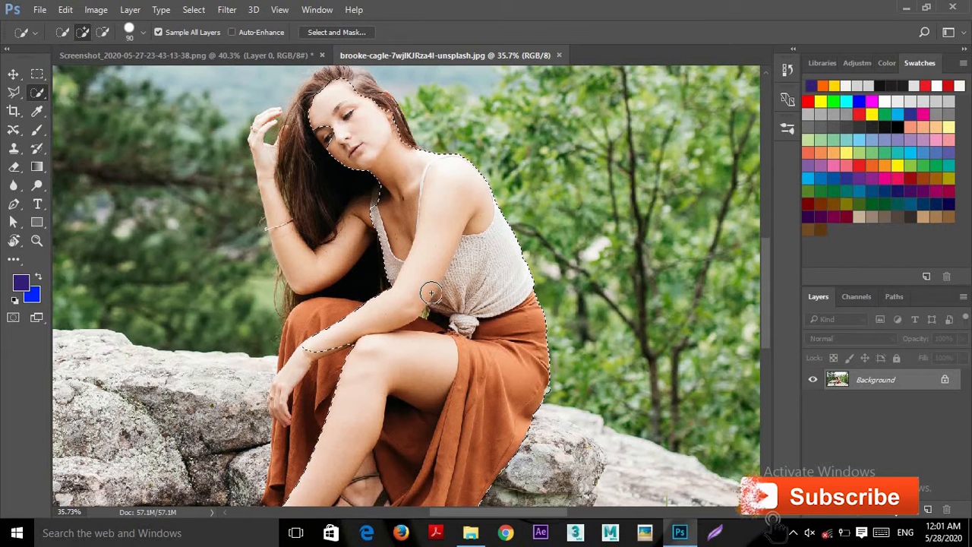
pyautogui.press(']')
pyautogui.press(']')
pyautogui.press(']')
pyautogui.press(']')
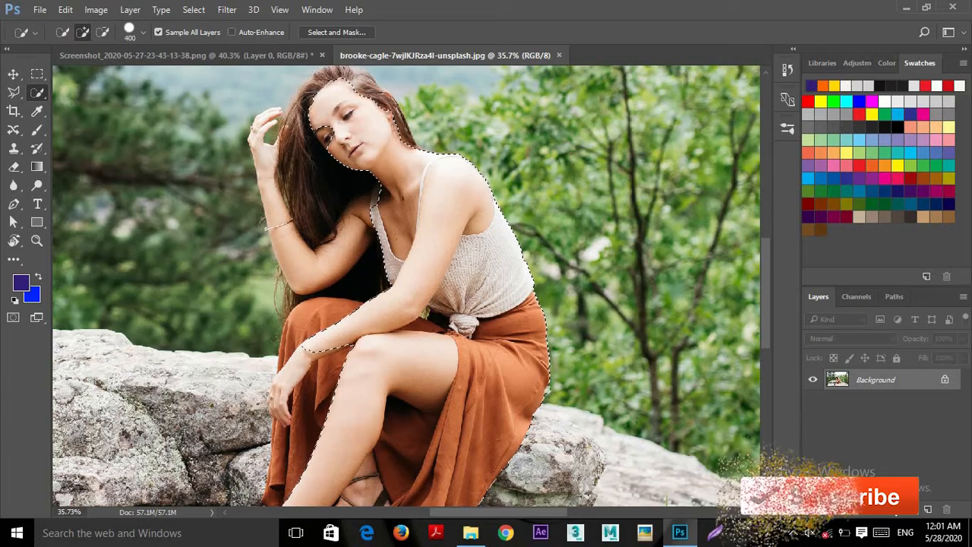
pyautogui.click(347, 183)
pyautogui.click(311, 236)
pyautogui.moveTo(379, 317); pyautogui.dragTo(398, 207)
pyautogui.click(380, 269)
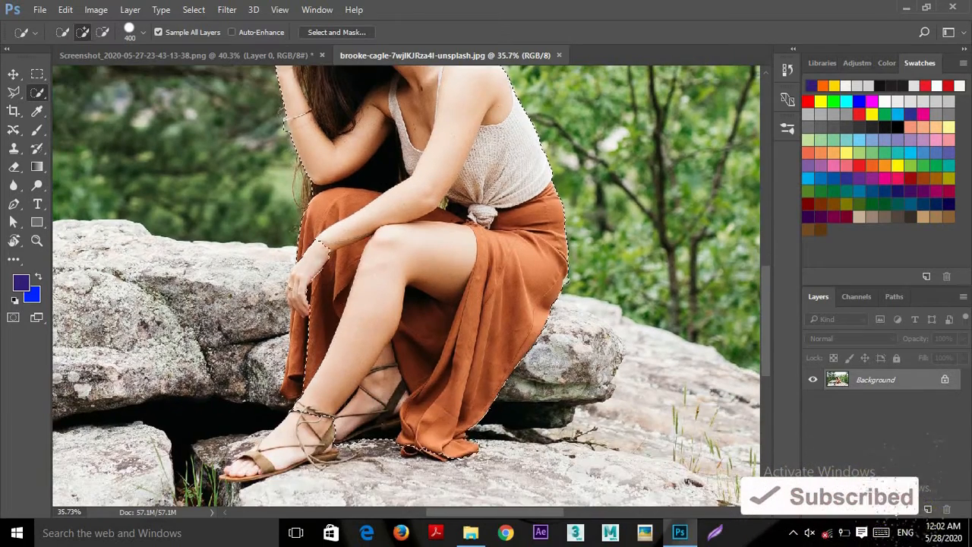
# Reduce the selection brush to 100, add the resting hand and front foot, and subtract the rock between the feet
pyautogui.moveTo(380, 272)
pyautogui.mouseDown()
pyautogui.moveTo(377, 372)
pyautogui.moveTo(381, 120)
pyautogui.mouseUp()
pyautogui.scroll(5, 363, 374)
pyautogui.press('[')
pyautogui.press('[')
pyautogui.press('[')
pyautogui.press('[')
pyautogui.press('[')
pyautogui.press('[')
pyautogui.press('[')
pyautogui.click(275, 214)
pyautogui.press('[')
pyautogui.press('[')
pyautogui.press('[')
pyautogui.click(276, 282)
pyautogui.moveTo(233, 385); pyautogui.dragTo(178, 445)
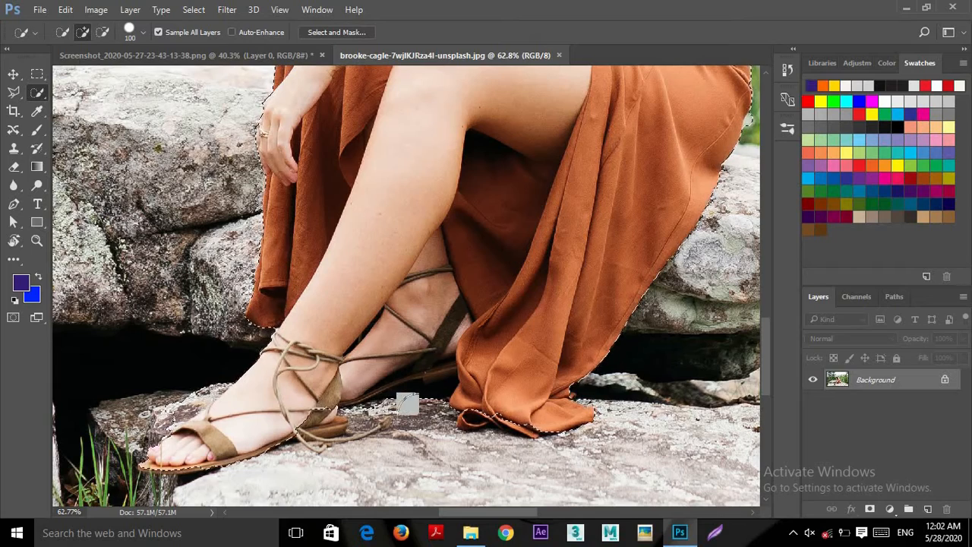
pyautogui.keyDown('alt'); pyautogui.click(422, 414); pyautogui.keyUp('alt')
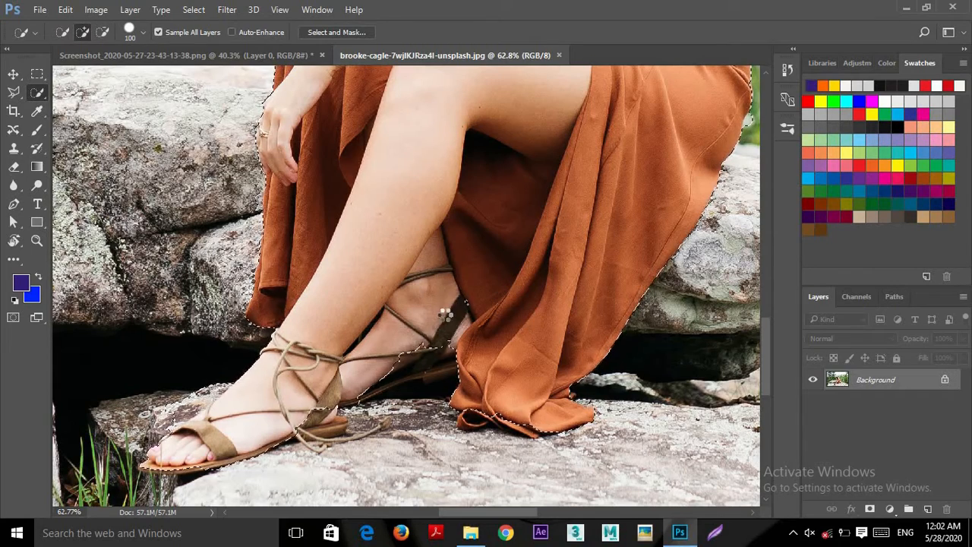
# Refine the selection around the head, covering the remaining hair beside the neck, on the crown and near the raised hand
pyautogui.scroll(-2, 497, 284)
pyautogui.scroll(3, 601, 265)
pyautogui.scroll(4, 602, 265)
pyautogui.scroll(-3, 651, 280)
pyautogui.moveTo(588, 191); pyautogui.dragTo(638, 486)
pyautogui.scroll(3, 638, 486)
pyautogui.moveTo(421, 323); pyautogui.dragTo(481, 367)
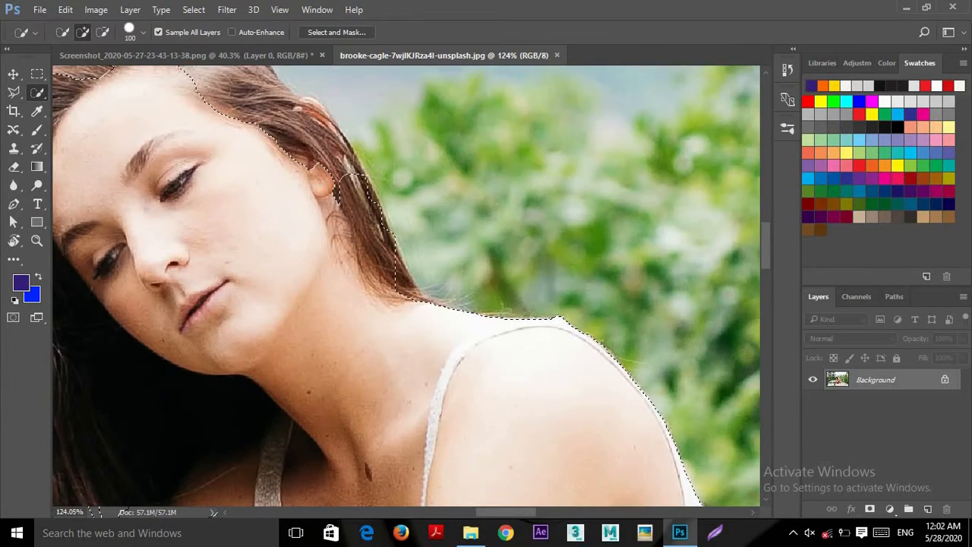
pyautogui.moveTo(350, 181); pyautogui.dragTo(478, 346)
pyautogui.click(351, 205)
pyautogui.click(266, 190)
pyautogui.moveTo(228, 232); pyautogui.dragTo(524, 129)
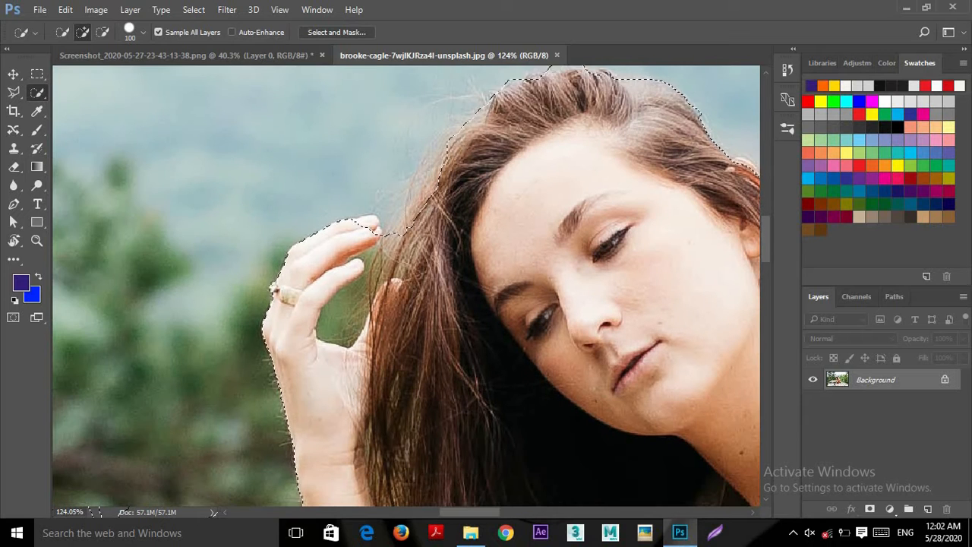
pyautogui.click(384, 275)
# Subtract the rock area above the front foot's toes from the selection with the Polygonal Lasso
pyautogui.moveTo(403, 315); pyautogui.dragTo(414, 76)
pyautogui.moveTo(301, 309); pyautogui.dragTo(294, 82)
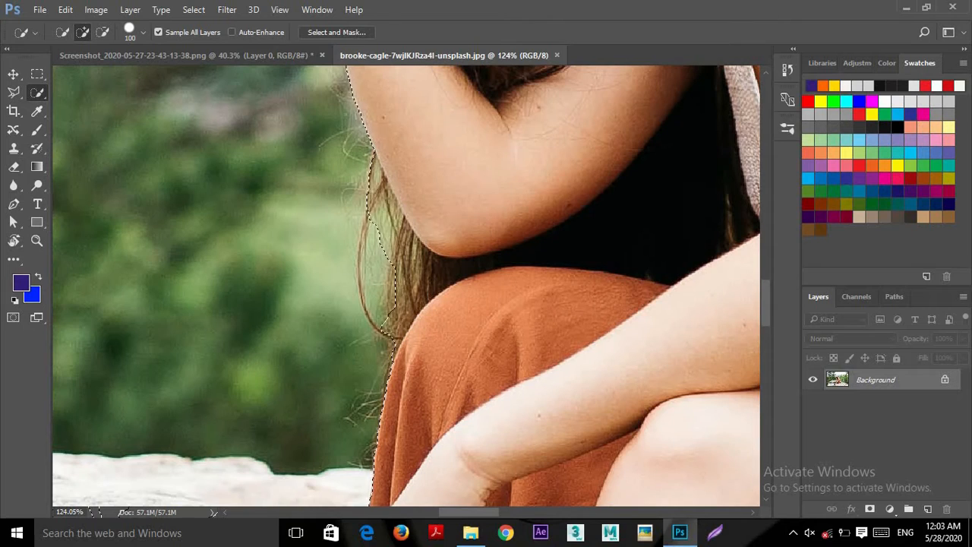
pyautogui.moveTo(379, 471); pyautogui.dragTo(437, 69)
pyautogui.moveTo(380, 456); pyautogui.dragTo(539, 197)
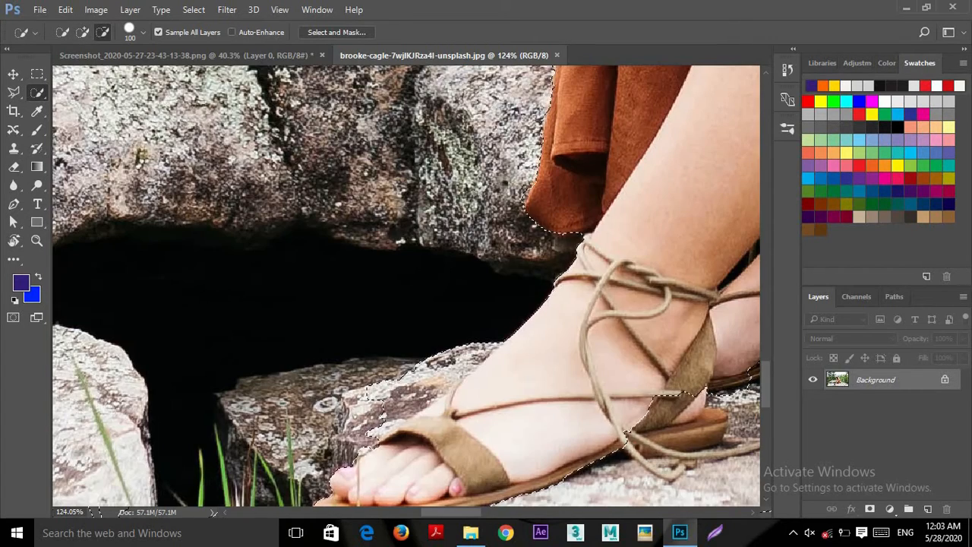
pyautogui.moveTo(610, 280); pyautogui.dragTo(534, 166)
pyautogui.scroll(1, 380, 213)
pyautogui.press('l')
pyautogui.click(472, 173)
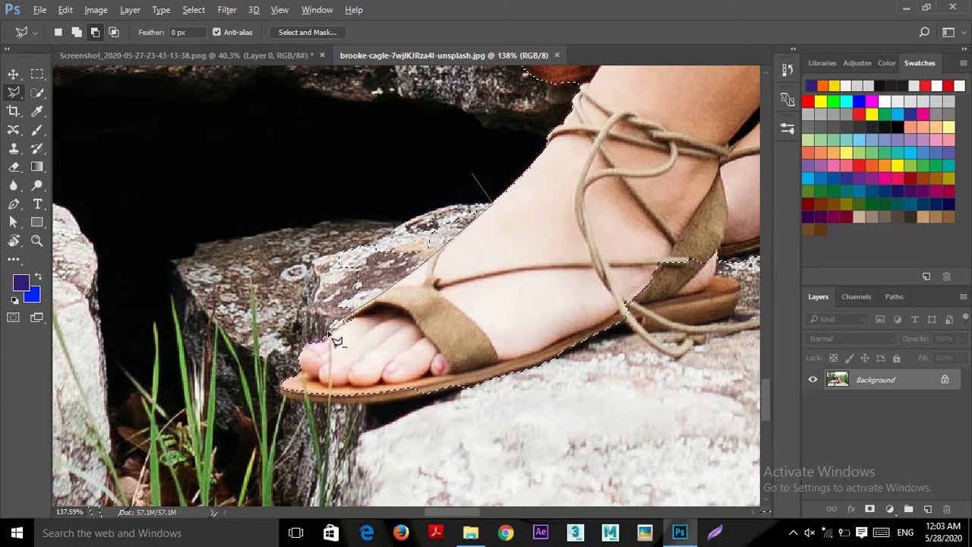
pyautogui.click(471, 173)
pyautogui.doubleClick(476, 215)
pyautogui.click(476, 215)
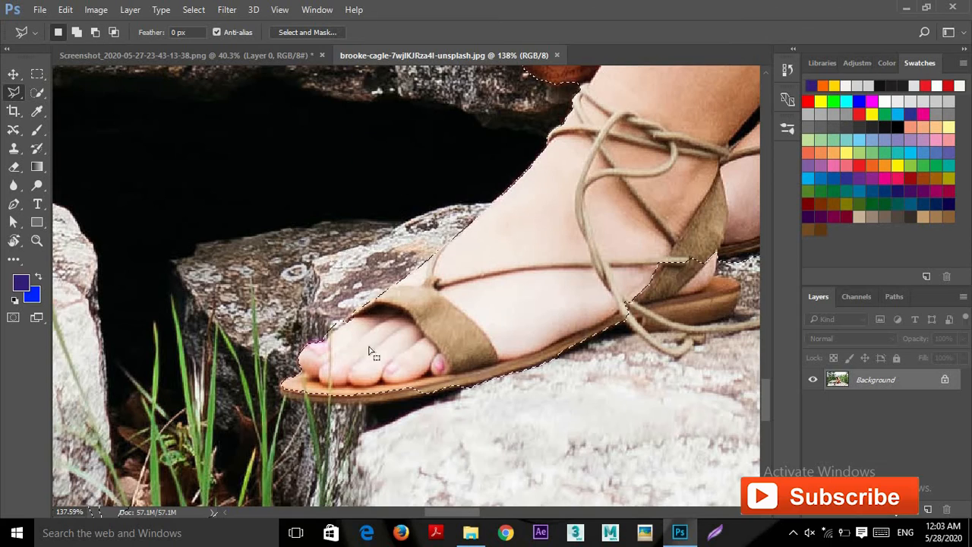
# Add the front sandal's sole and heel and the whole rear sandal up to the skirt to the selection with the Polygonal Lasso
pyautogui.scroll(4, 371, 249)
pyautogui.scroll(3, 371, 249)
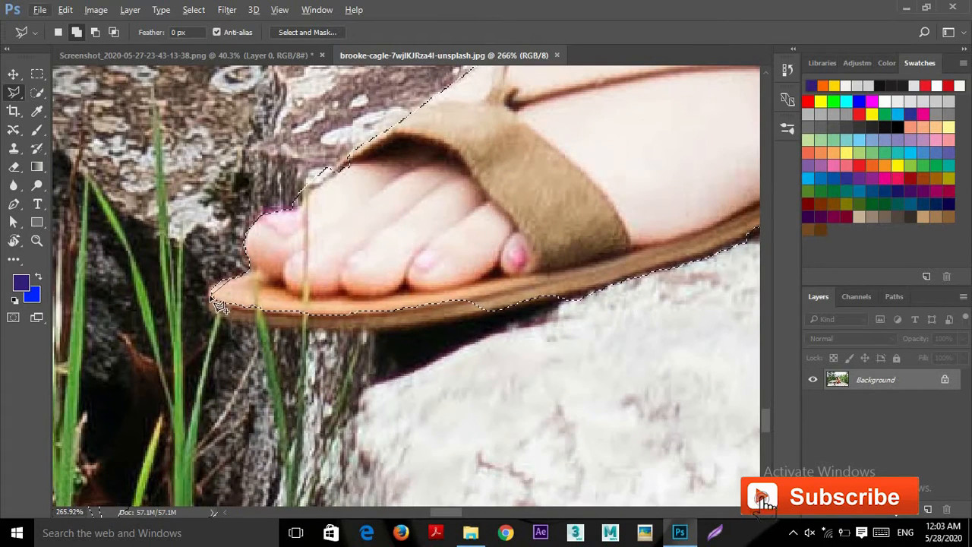
pyautogui.click(207, 308)
pyautogui.click(250, 322)
pyautogui.click(366, 330)
pyautogui.click(513, 310)
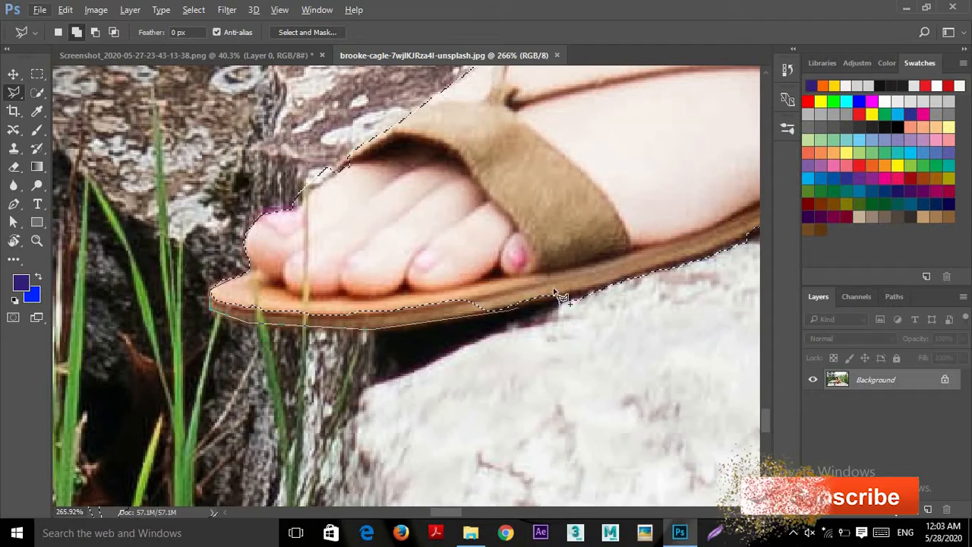
pyautogui.moveTo(668, 270); pyautogui.dragTo(369, 335)
pyautogui.click(370, 334)
pyautogui.moveTo(581, 236); pyautogui.dragTo(365, 293)
pyautogui.click(343, 318)
pyautogui.moveTo(435, 325); pyautogui.dragTo(236, 338)
pyautogui.click(264, 321)
pyautogui.click(379, 288)
pyautogui.click(384, 233)
pyautogui.moveTo(385, 184); pyautogui.dragTo(226, 323)
pyautogui.click(271, 310)
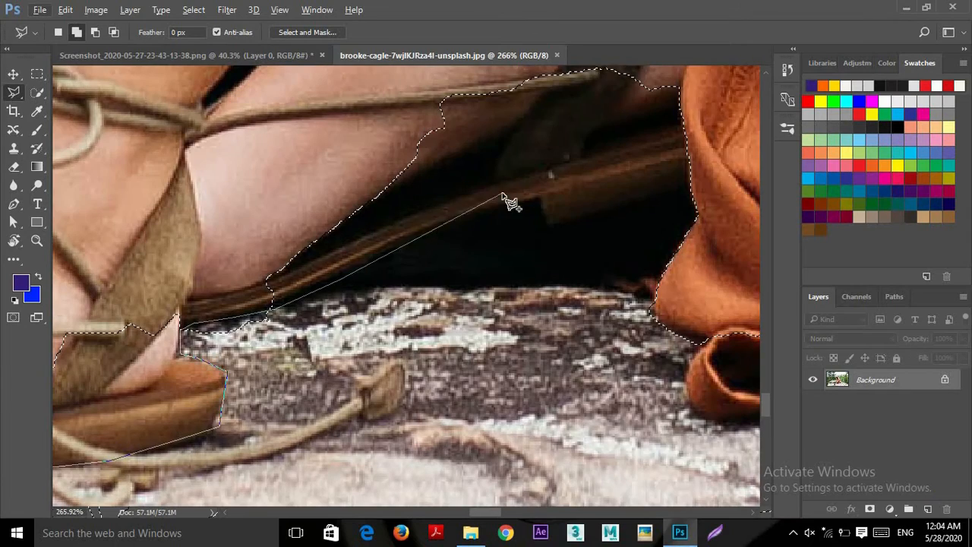
pyautogui.click(688, 195)
pyautogui.moveTo(726, 143); pyautogui.dragTo(720, 302)
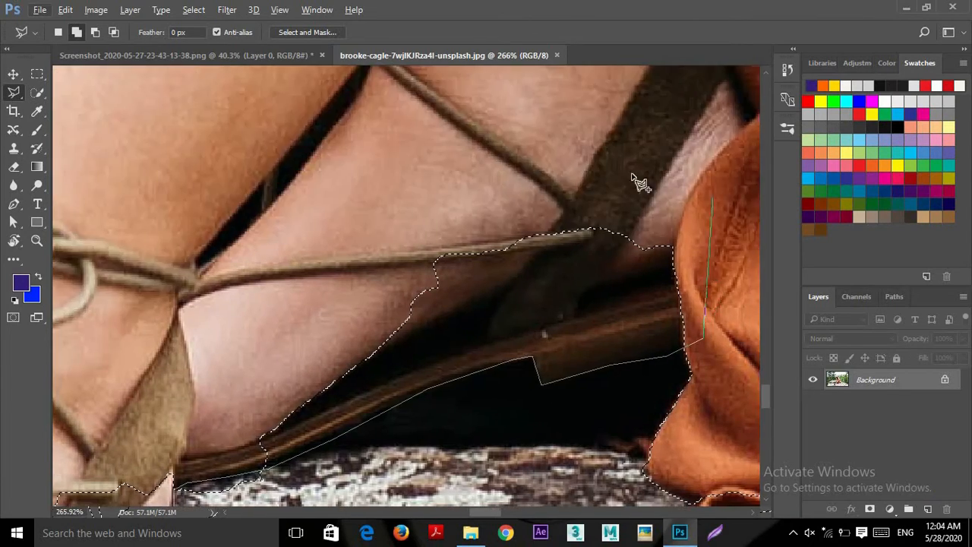
pyautogui.click(722, 148)
pyautogui.moveTo(279, 280); pyautogui.dragTo(581, 281)
pyautogui.doubleClick(403, 265)
# Add the folded lower hem of the skirt to the selection with the Polygonal Lasso
pyautogui.scroll(-7, 300, 338)
pyautogui.scroll(7, 325, 363)
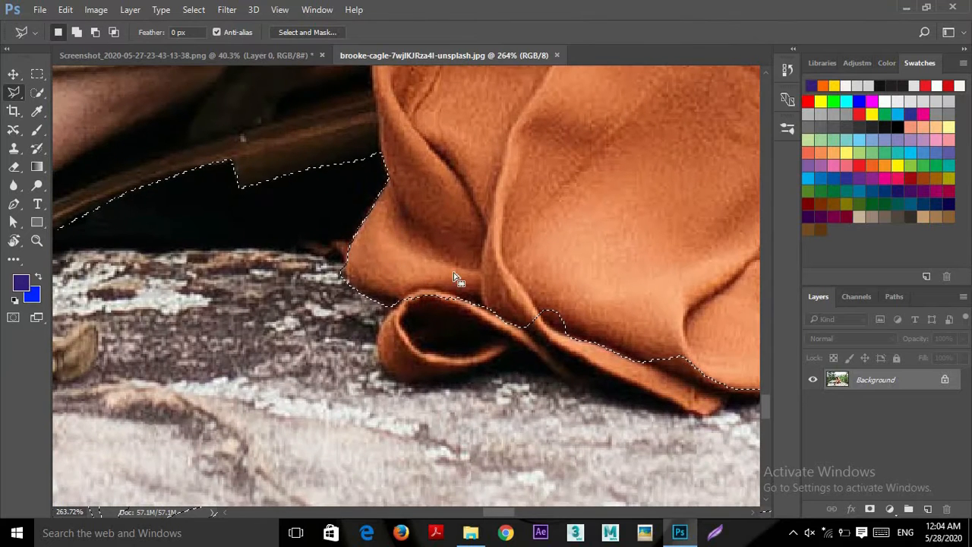
pyautogui.keyDown('shift'); pyautogui.click(408, 266); pyautogui.keyUp('shift')
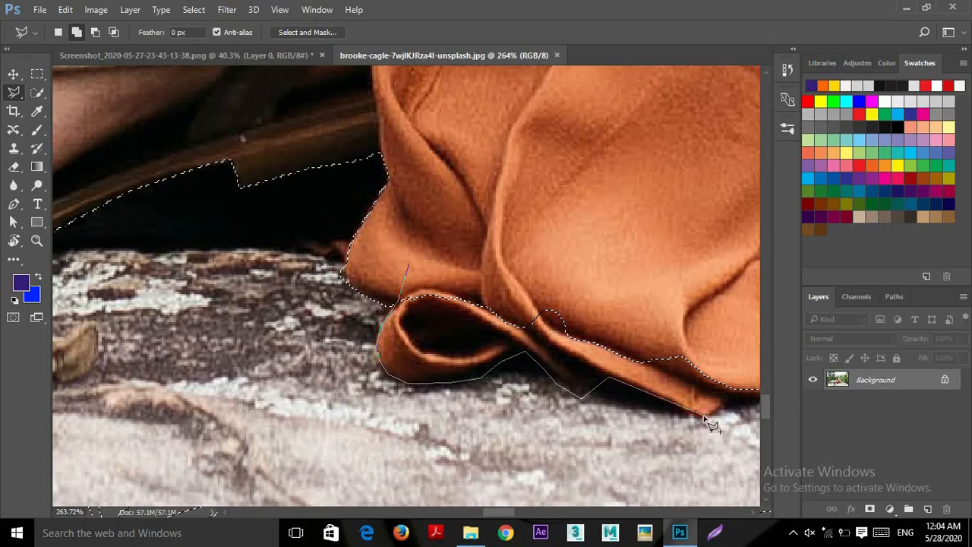
pyautogui.click(414, 266)
# Copy the selected woman onto a new layer and hide the Background layer
pyautogui.scroll(-8, 428, 266)
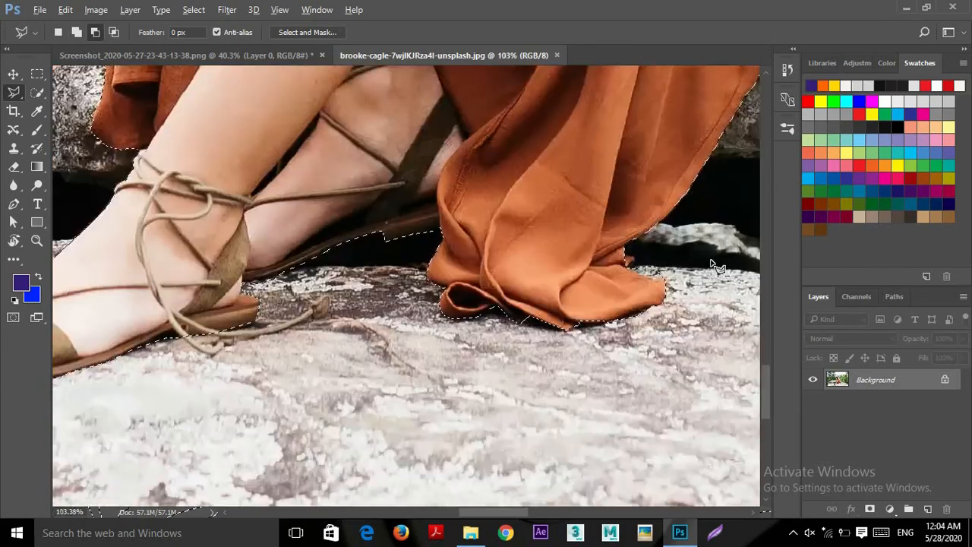
pyautogui.scroll(-3, 614, 293)
pyautogui.scroll(7, 384, 162)
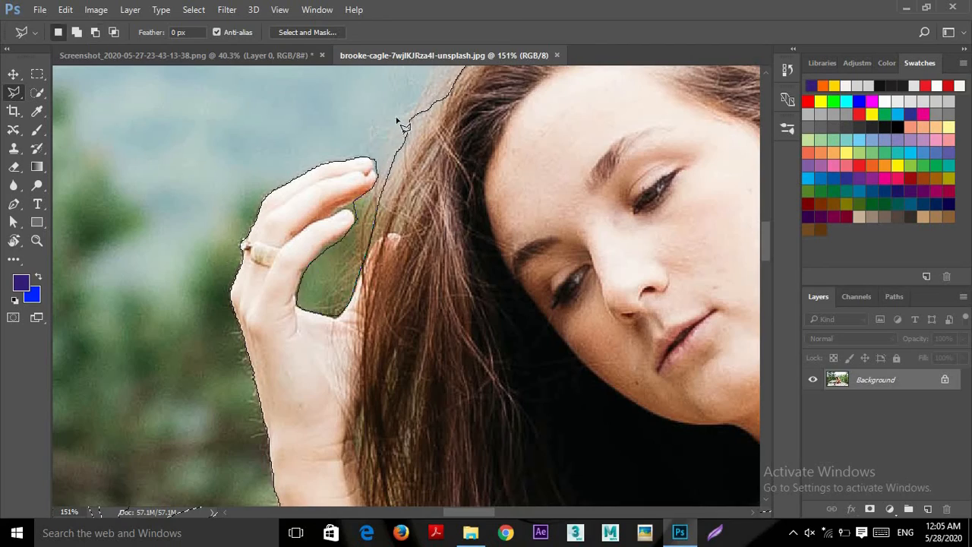
pyautogui.scroll(-8, 404, 127)
pyautogui.scroll(-1, 407, 153)
pyautogui.hotkey('ctrl', 'c')
pyautogui.hotkey('ctrl', 'v')
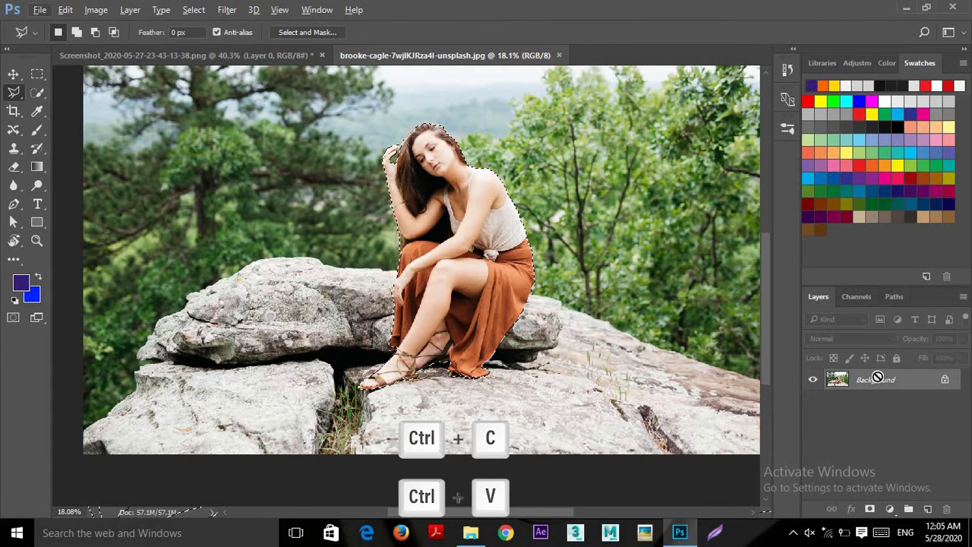
pyautogui.click(813, 400)
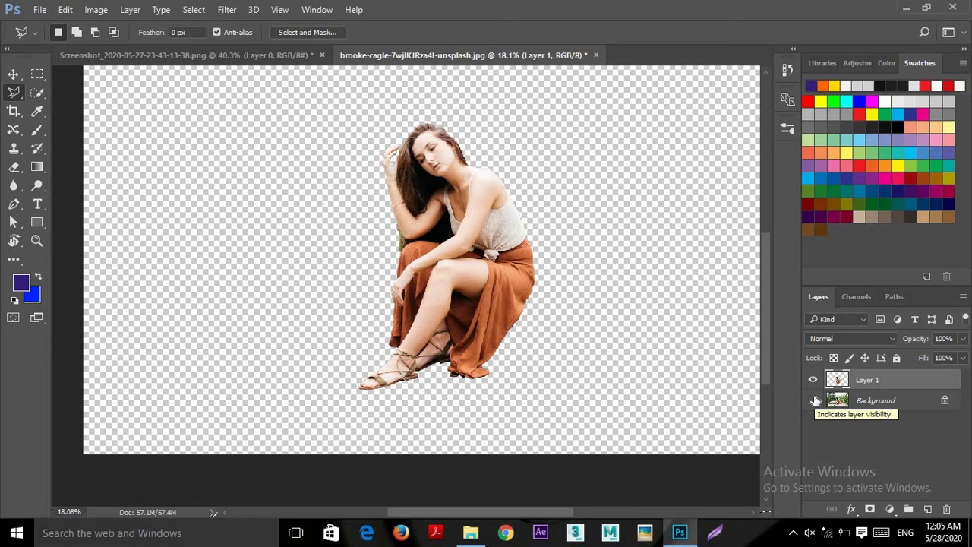
pyautogui.click(13, 73)
pyautogui.moveTo(456, 258); pyautogui.dragTo(402, 233)
pyautogui.scroll(-5, 410, 218)
pyautogui.scroll(-2, 410, 218)
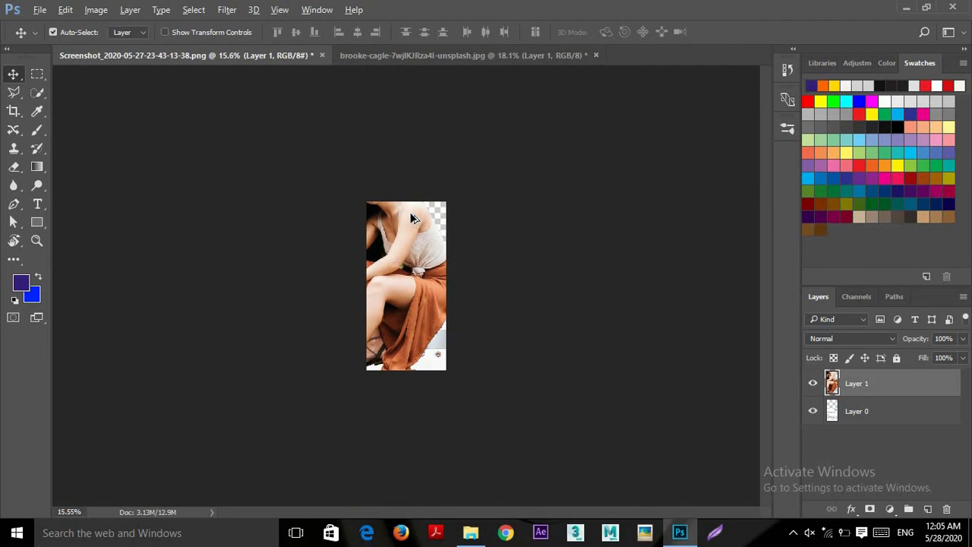
# Scale the cut-out woman to about 32% and place her in the post's picture area with her feet overlapping the icon row
pyautogui.hotkey('ctrl', 't')
pyautogui.moveTo(454, 155); pyautogui.dragTo(420, 242)
pyautogui.scroll(5, 415, 243)
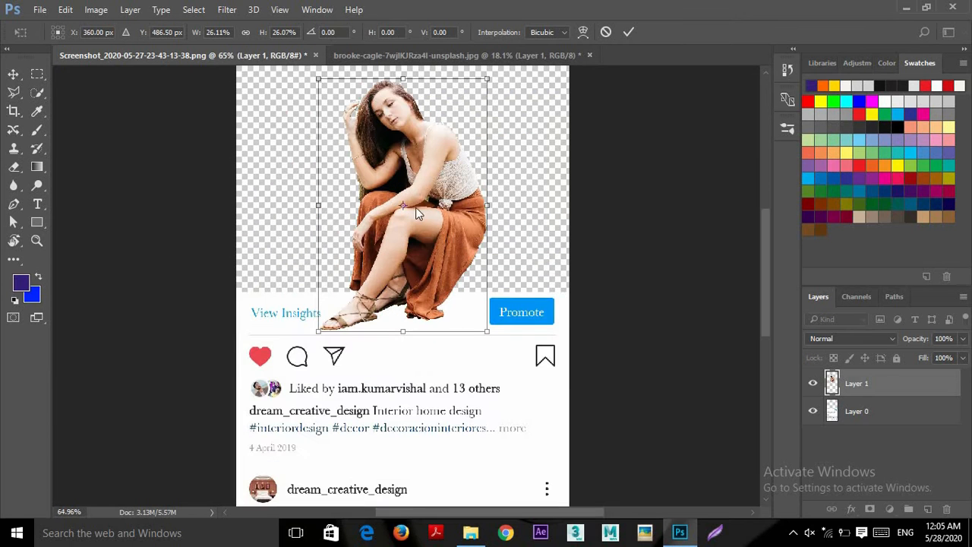
pyautogui.moveTo(415, 202); pyautogui.dragTo(394, 193)
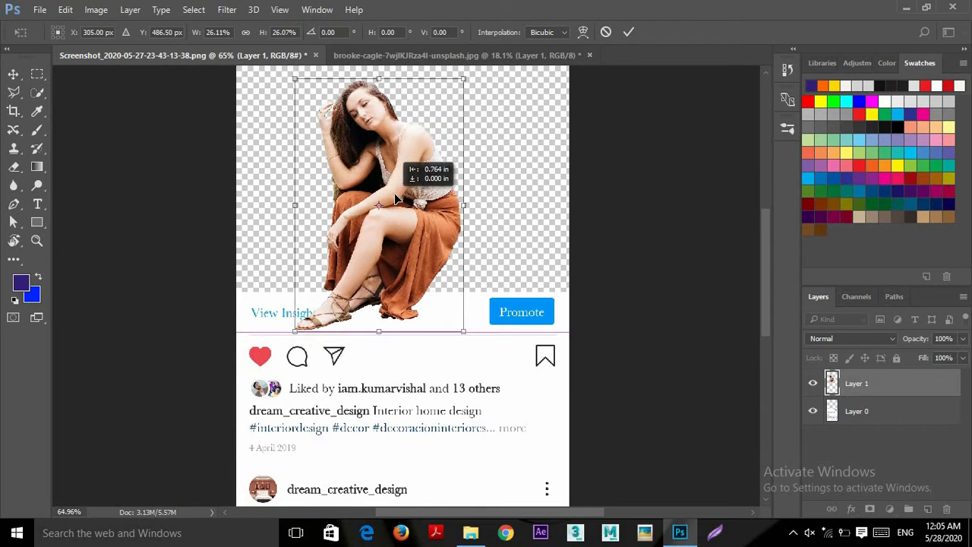
pyautogui.scroll(-3, 398, 194)
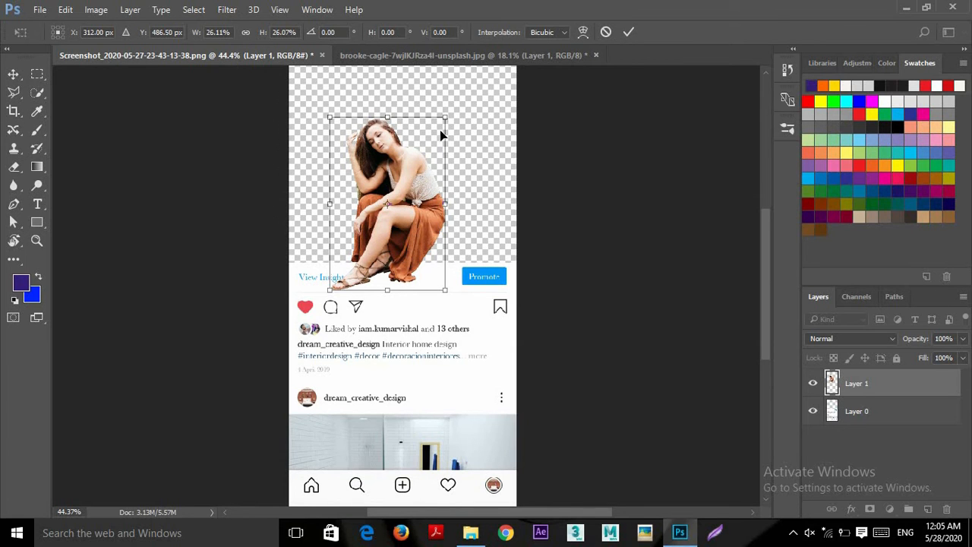
pyautogui.moveTo(445, 120); pyautogui.dragTo(386, 169)
pyautogui.moveTo(372, 270); pyautogui.dragTo(400, 272)
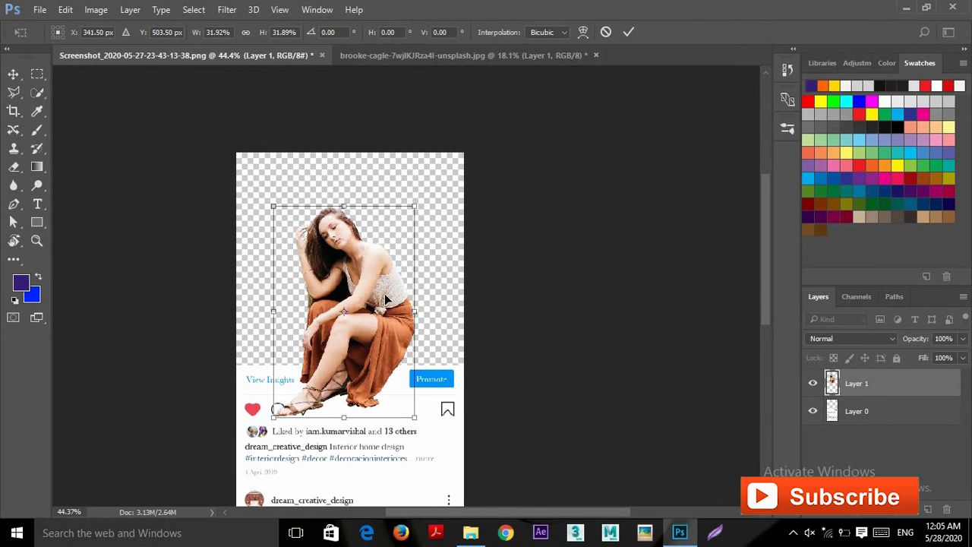
pyautogui.press('Return')
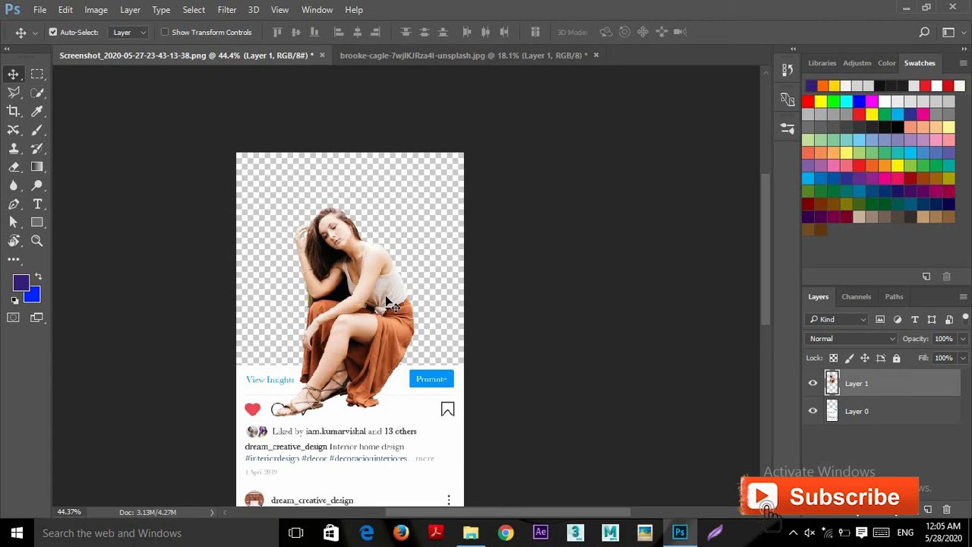
pyautogui.moveTo(390, 304); pyautogui.dragTo(391, 312)
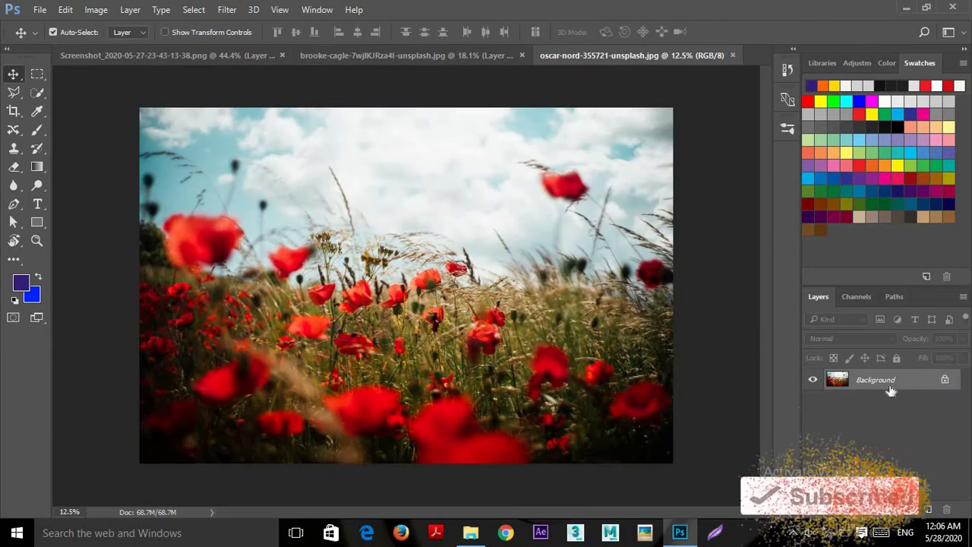
pyautogui.doubleClick(873, 380)
pyautogui.click(610, 167)
pyautogui.moveTo(467, 223)
pyautogui.mouseDown()
pyautogui.moveTo(169, 68)
pyautogui.moveTo(164, 50)
pyautogui.moveTo(360, 207)
pyautogui.moveTo(450, 232)
pyautogui.mouseUp()
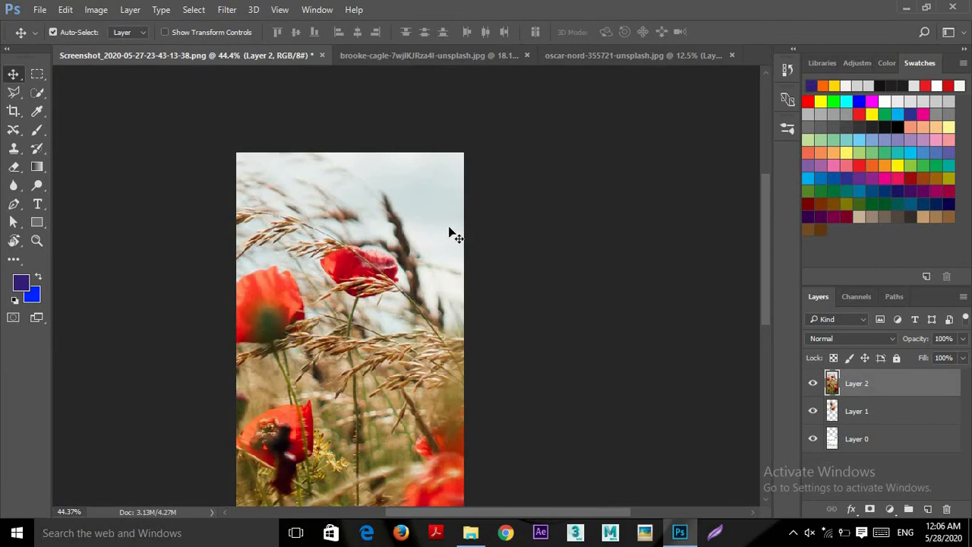
# Place the poppy photo layer beneath the woman's layer and scale it to 23.35%, positioned behind her over the post's picture area
pyautogui.moveTo(937, 394); pyautogui.dragTo(844, 414)
pyautogui.scroll(-2, 557, 368)
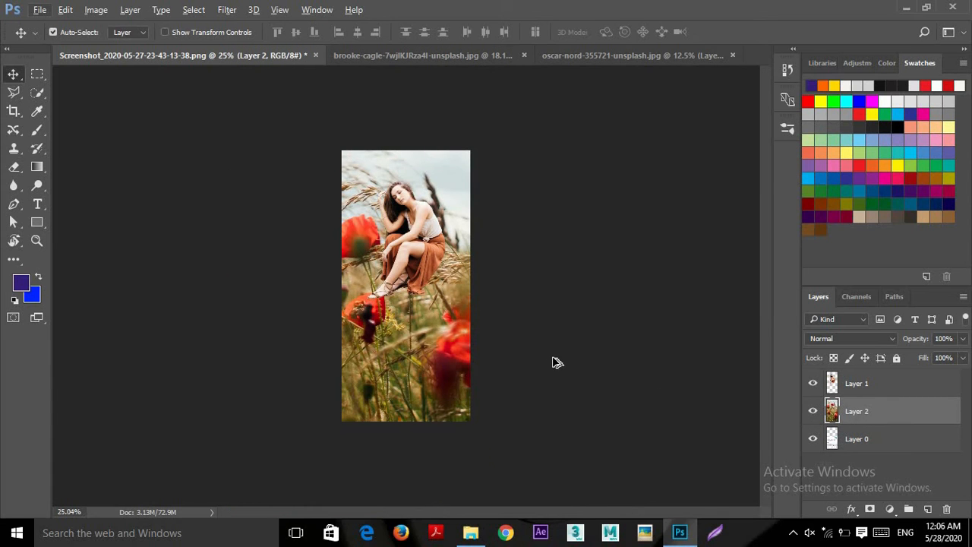
pyautogui.hotkey('ctrl', 't')
pyautogui.scroll(-3, 547, 273)
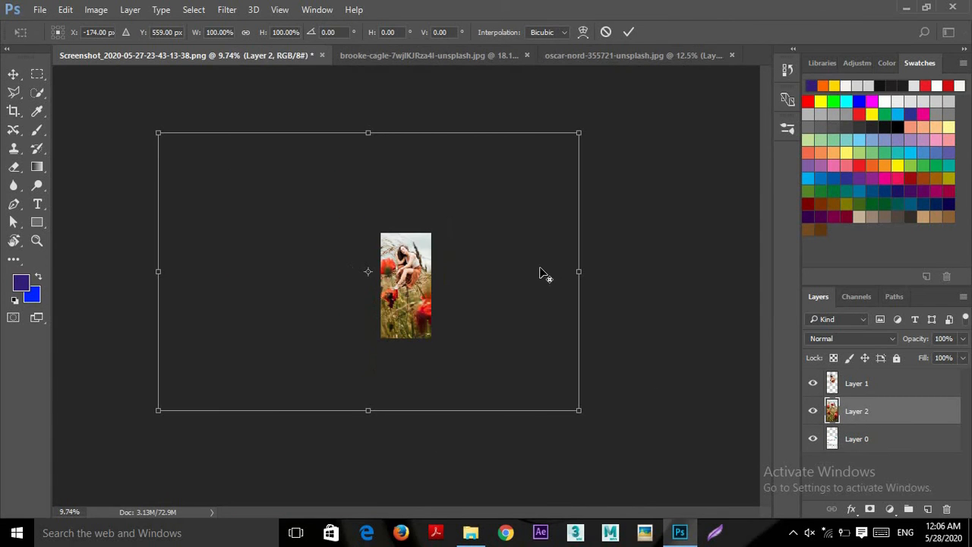
pyautogui.moveTo(156, 132); pyautogui.dragTo(454, 391)
pyautogui.moveTo(517, 393); pyautogui.dragTo(398, 273)
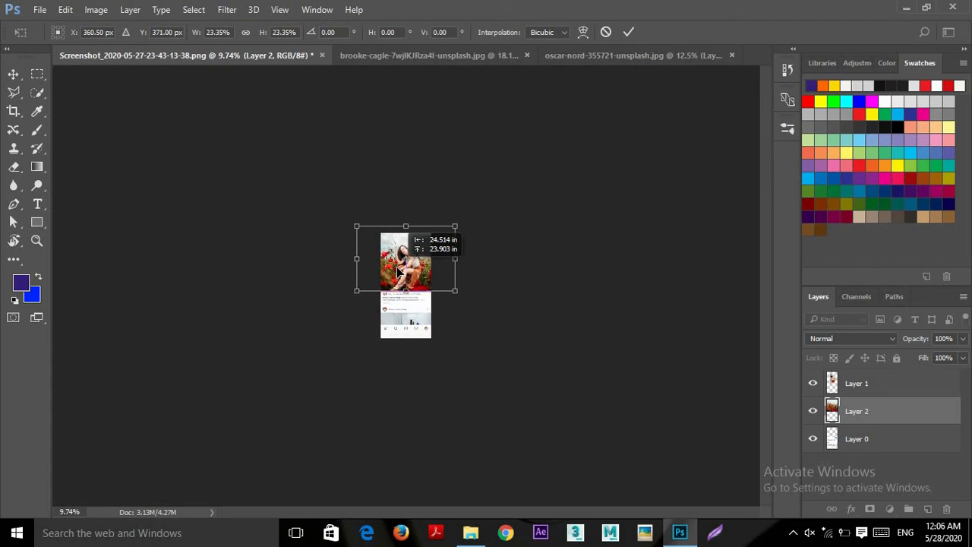
pyautogui.scroll(5, 380, 262)
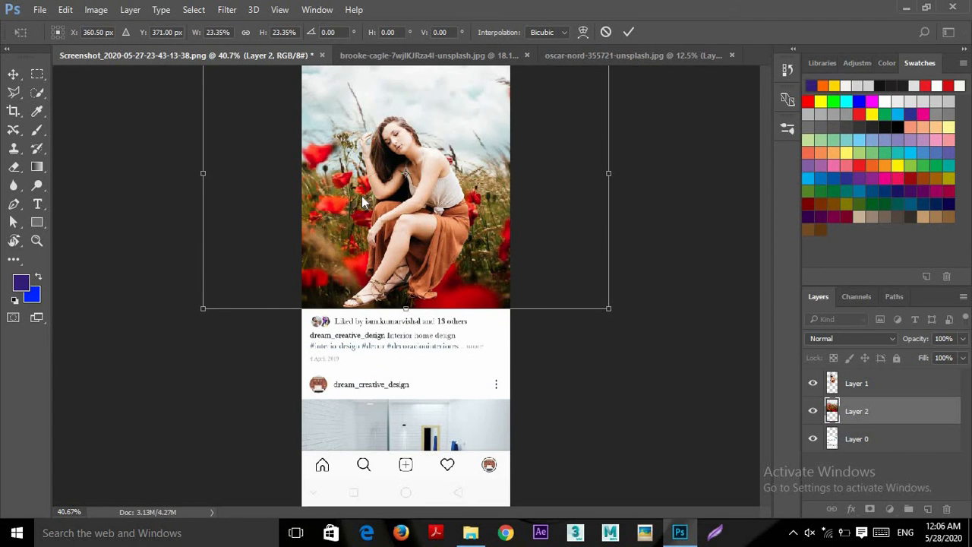
pyautogui.press('Return')
# Place the poppy photo layer beneath Layer 0 and shift the photo down within the post's picture opening
pyautogui.moveTo(919, 412); pyautogui.dragTo(912, 453)
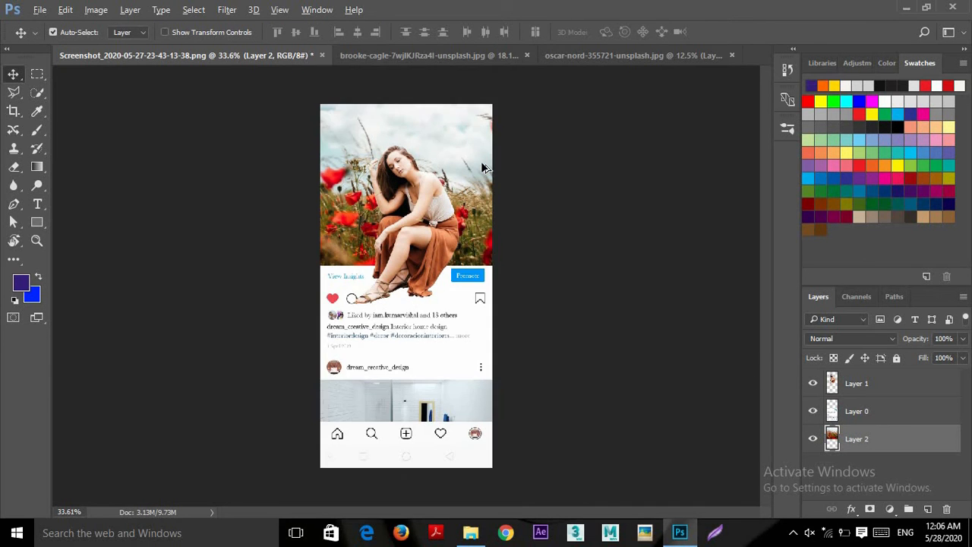
pyautogui.scroll(1, 478, 171)
pyautogui.moveTo(477, 191); pyautogui.dragTo(479, 227)
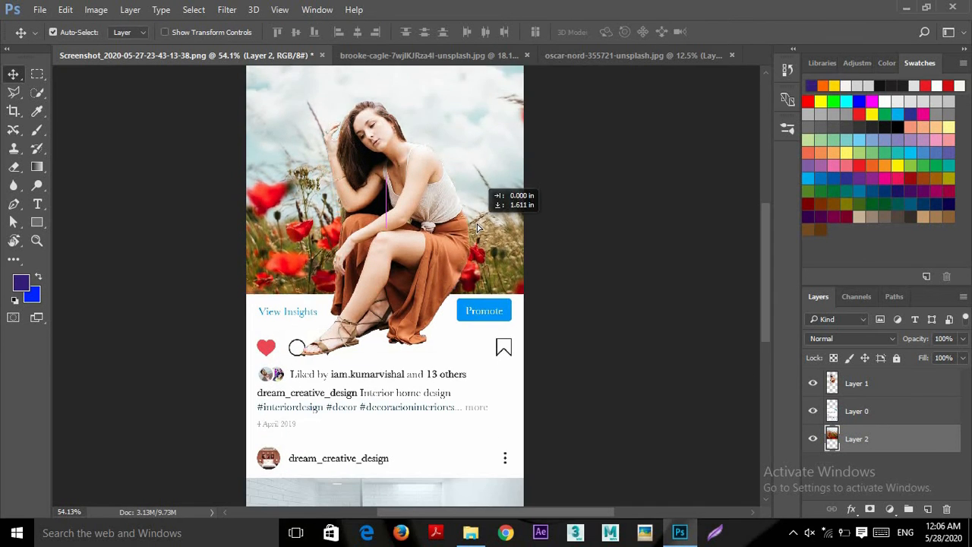
# Nudge the poppy photo slightly upward and move the cut-out woman to the post's right edge
pyautogui.scroll(-2, 477, 235)
pyautogui.scroll(1, 477, 220)
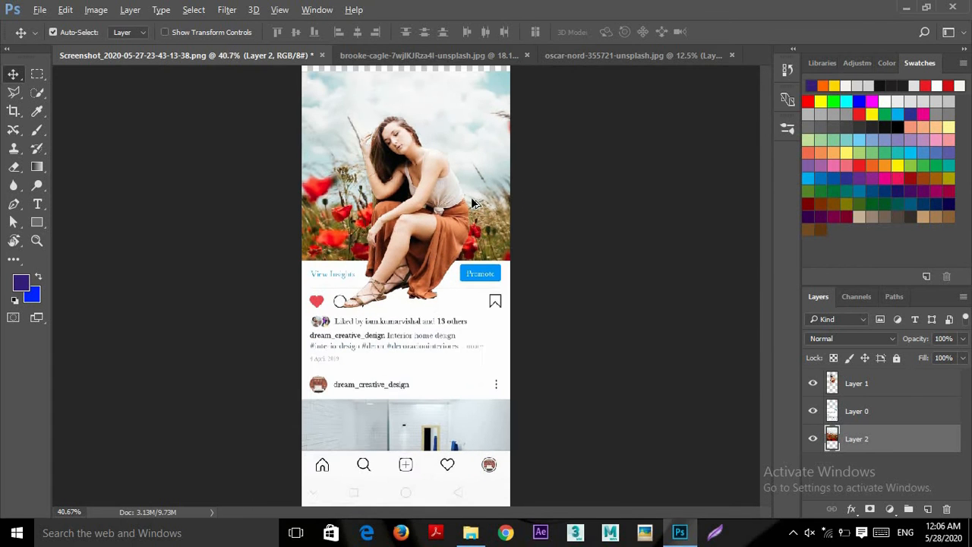
pyautogui.scroll(-1, 477, 203)
pyautogui.moveTo(473, 196); pyautogui.dragTo(474, 190)
pyautogui.moveTo(454, 230)
pyautogui.mouseDown()
pyautogui.moveTo(503, 241)
pyautogui.moveTo(470, 237)
pyautogui.mouseUp()
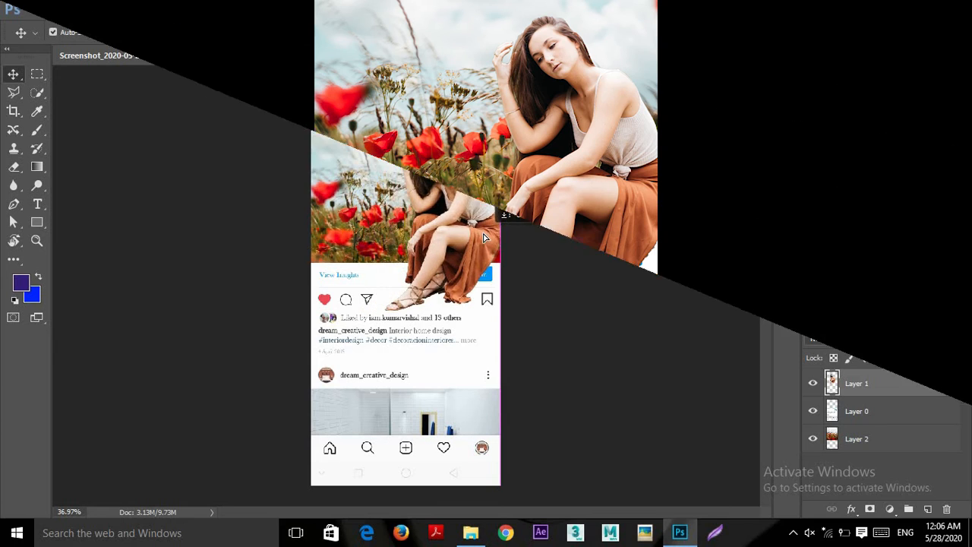